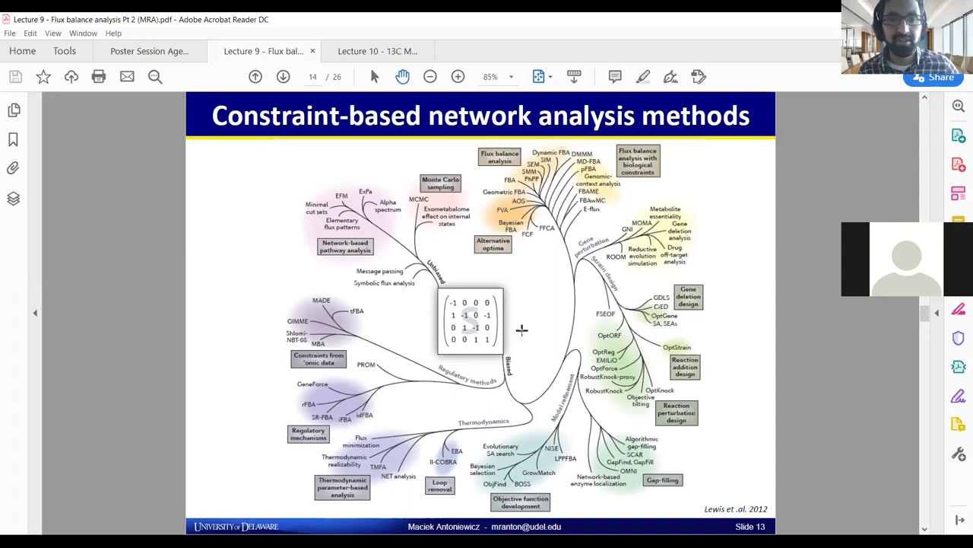
pyautogui.scroll(-1, 522, 332)
pyautogui.scroll(1, 523, 330)
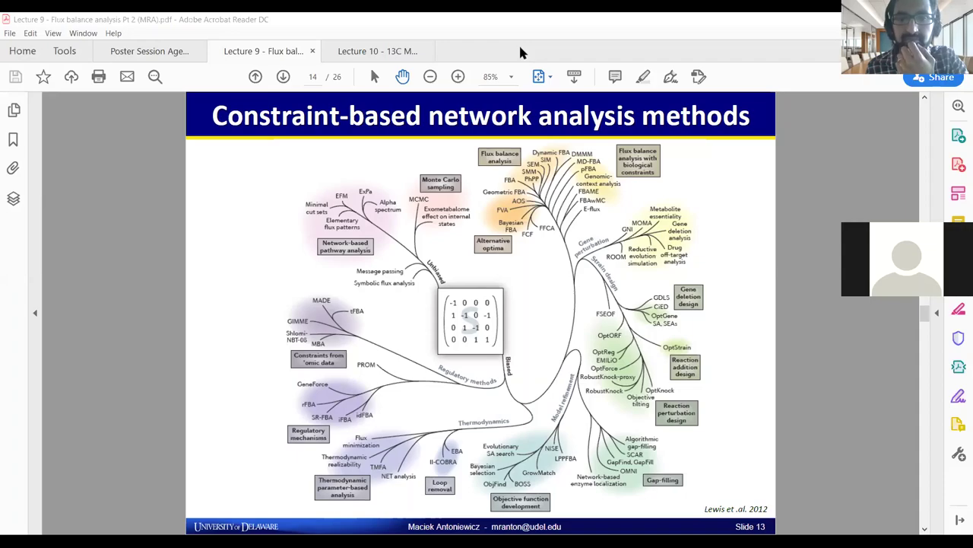
# Step: Switch to the browser and look through the BiGG Models home page, including its Escher, open-source and sponsor sections
pyautogui.hotkey('alt', 'Tab')
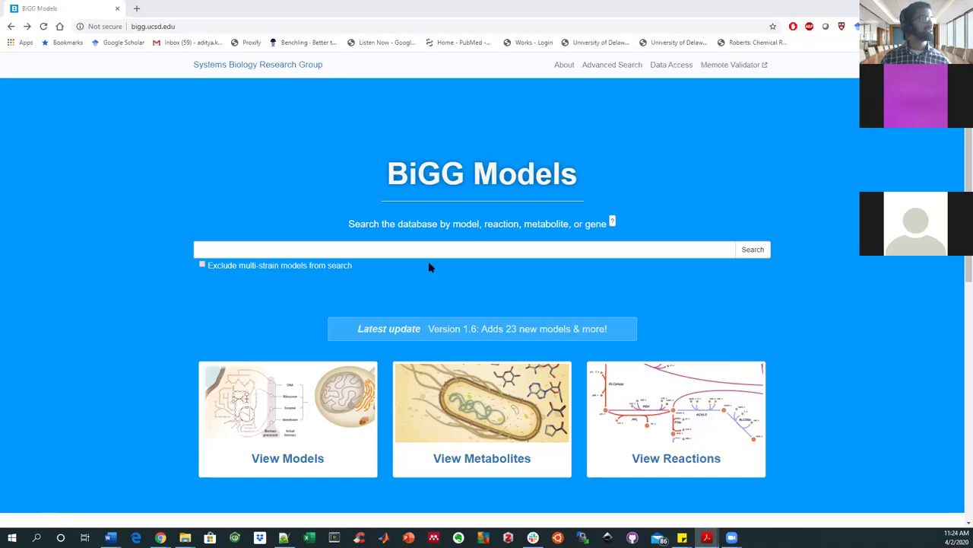
pyautogui.scroll(-3, 429, 266)
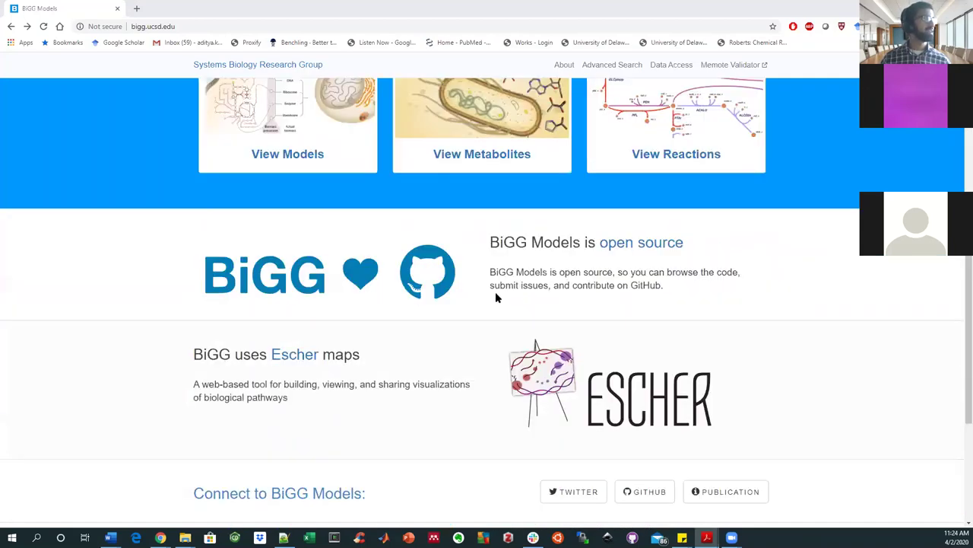
pyautogui.scroll(-2, 495, 298)
pyautogui.scroll(-1, 496, 296)
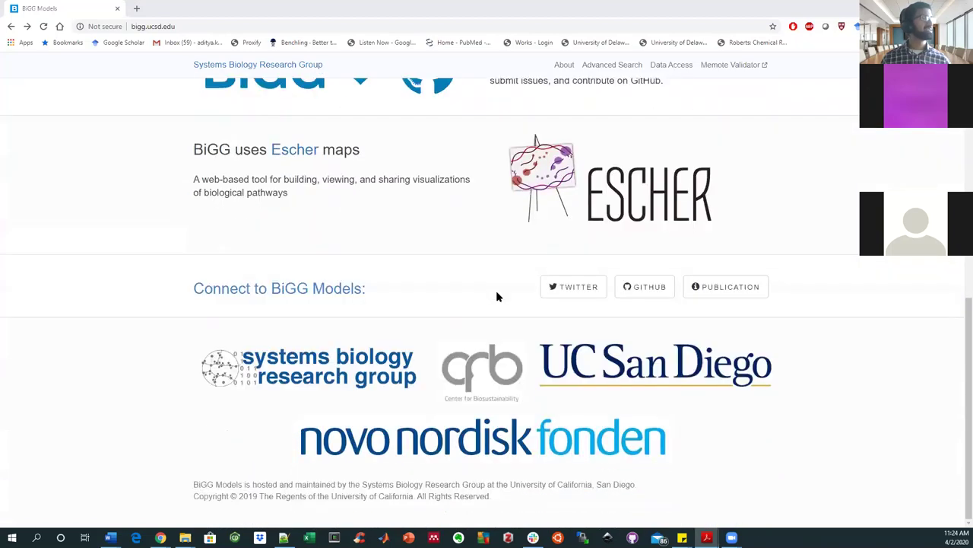
pyautogui.scroll(1, 499, 293)
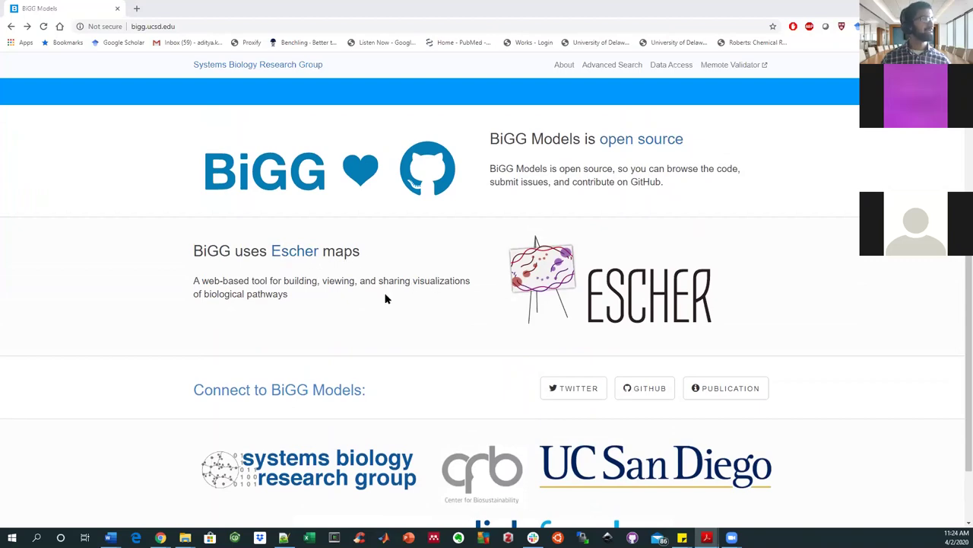
pyautogui.scroll(-1, 355, 279)
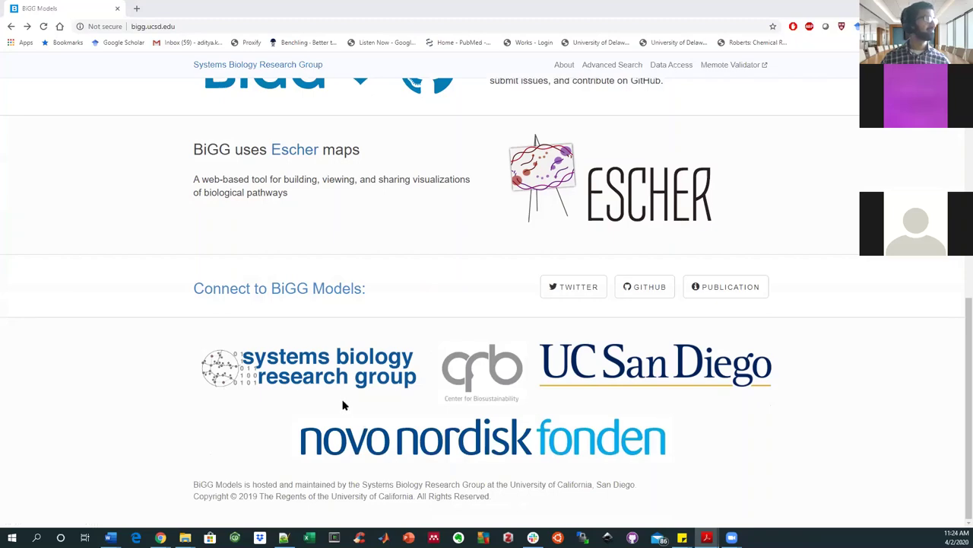
pyautogui.scroll(3, 344, 403)
pyautogui.scroll(-1, 361, 414)
pyautogui.scroll(-2, 360, 414)
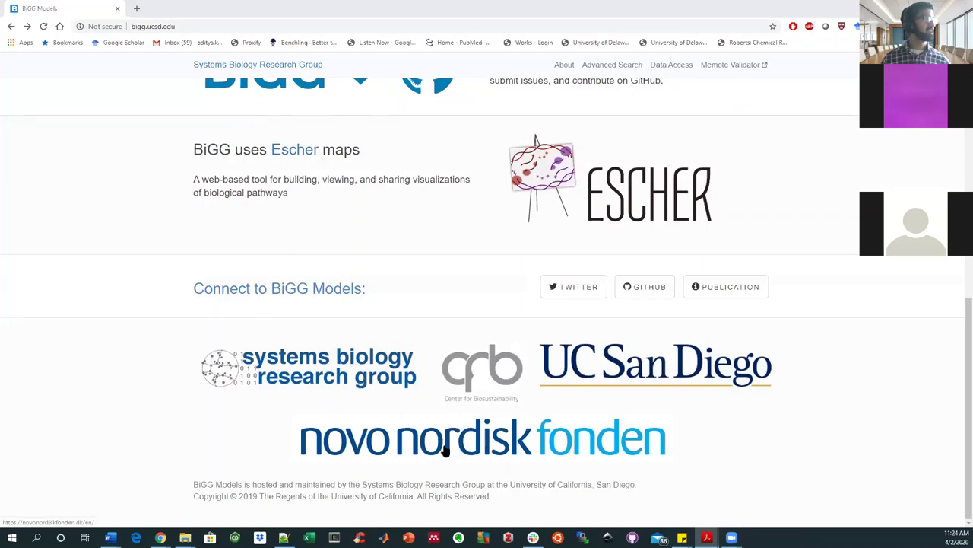
pyautogui.scroll(7, 350, 327)
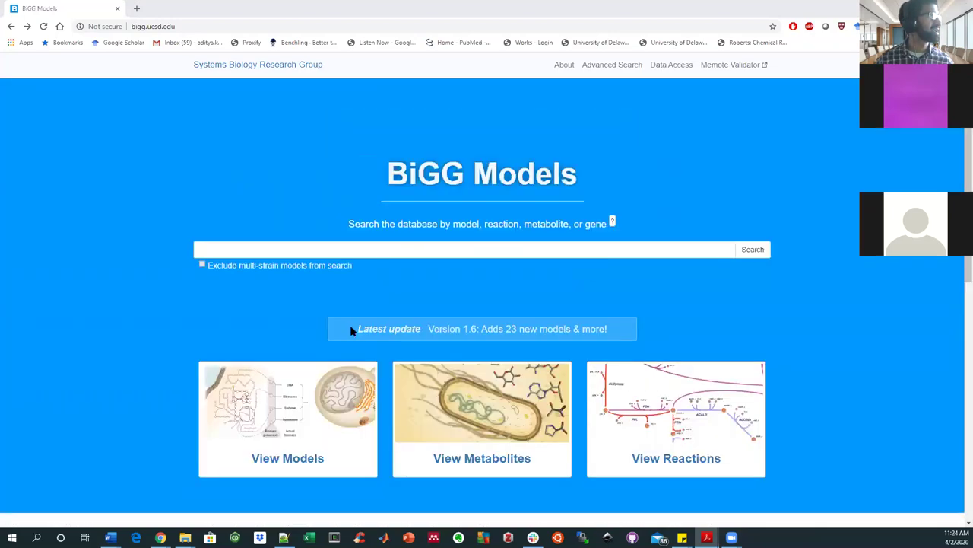
# Step: Search the BiGG database for "saccharomyces cerevisiae" and check the strain name in the listed models
pyautogui.click(346, 247)
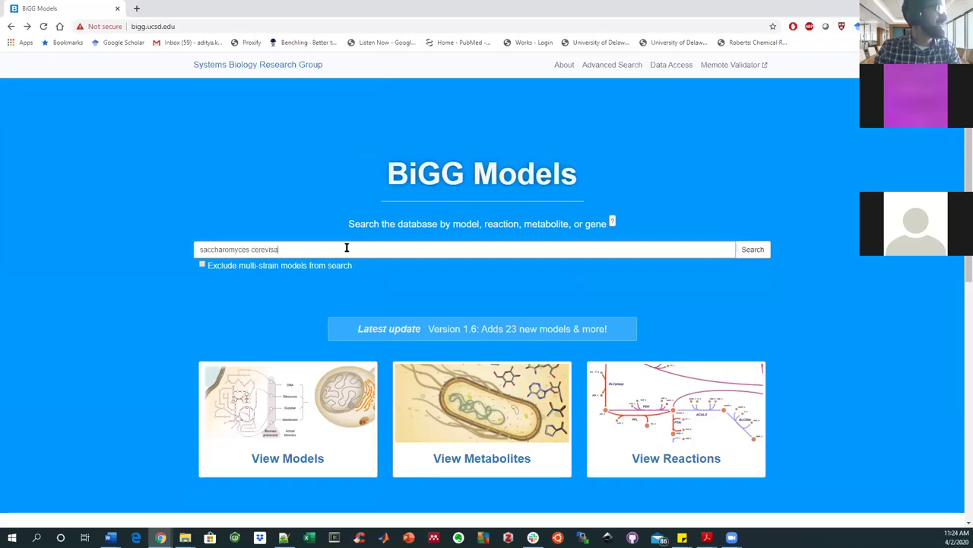
pyautogui.press('Return')
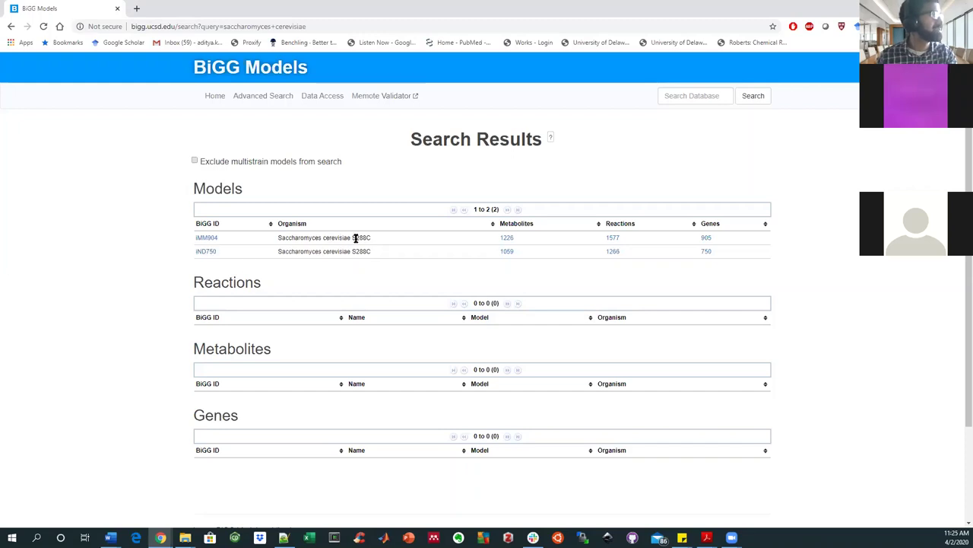
pyautogui.moveTo(371, 251); pyautogui.dragTo(353, 254)
pyautogui.click(335, 252)
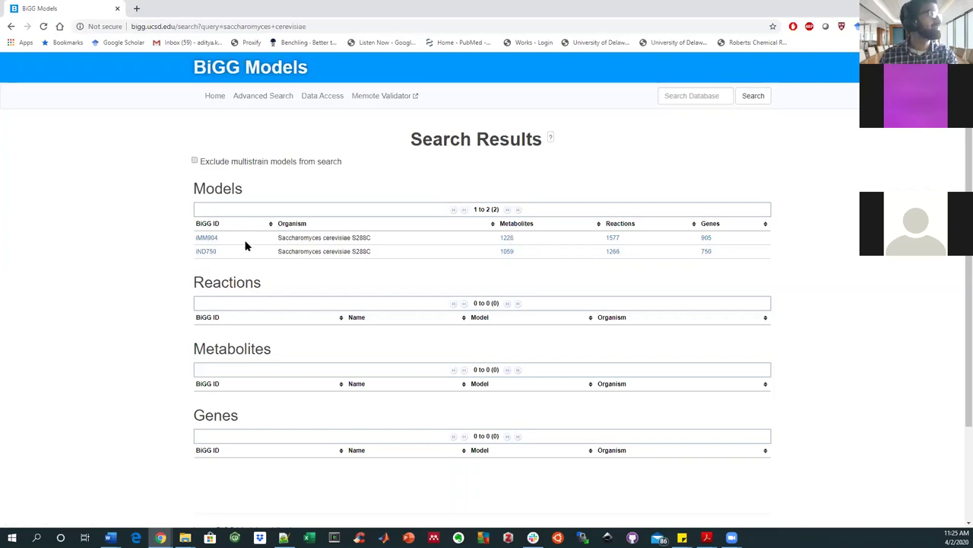
# Step: Open the iMM904 model and review its metrics, COBRA download formats, publication reference and Escher map section
pyautogui.click(207, 238)
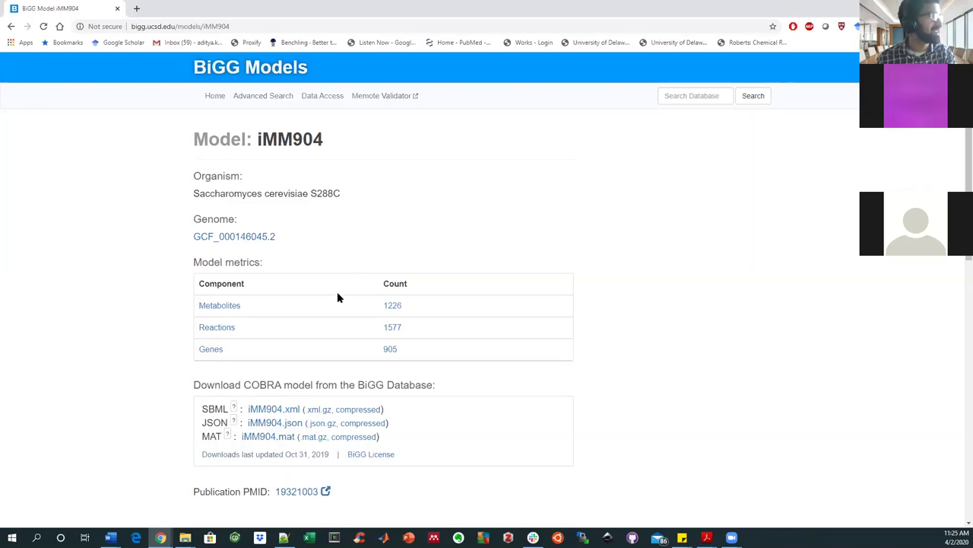
pyautogui.scroll(-1, 332, 295)
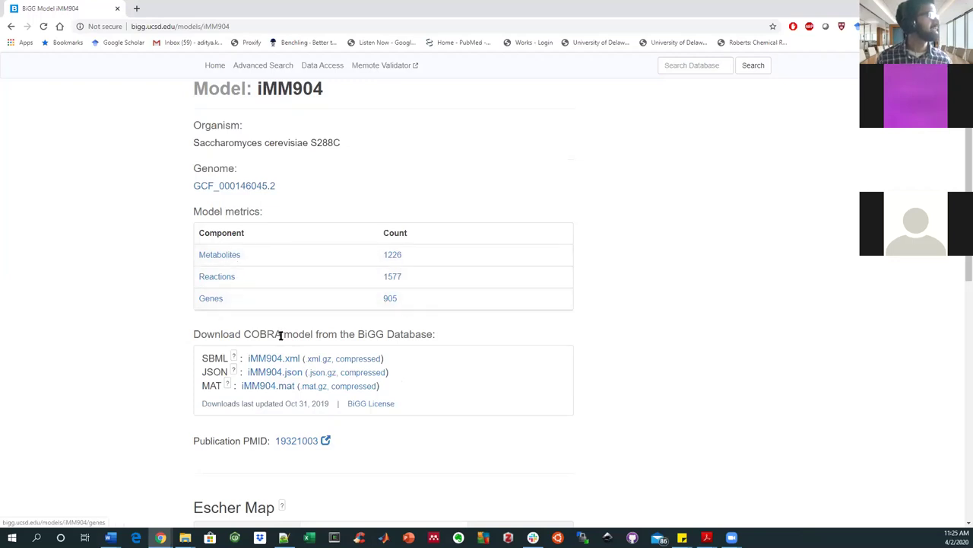
pyautogui.scroll(-1, 280, 335)
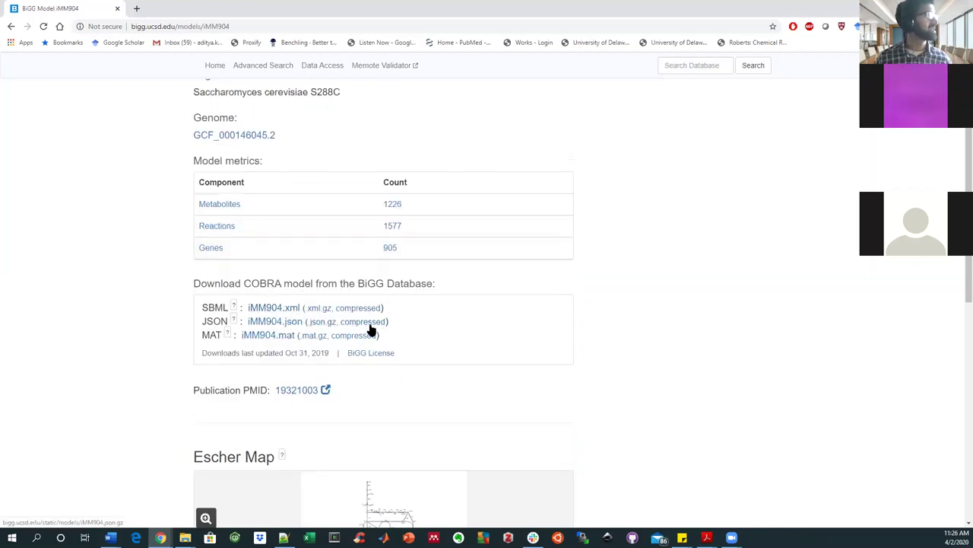
pyautogui.scroll(-1, 371, 327)
pyautogui.scroll(-1, 370, 329)
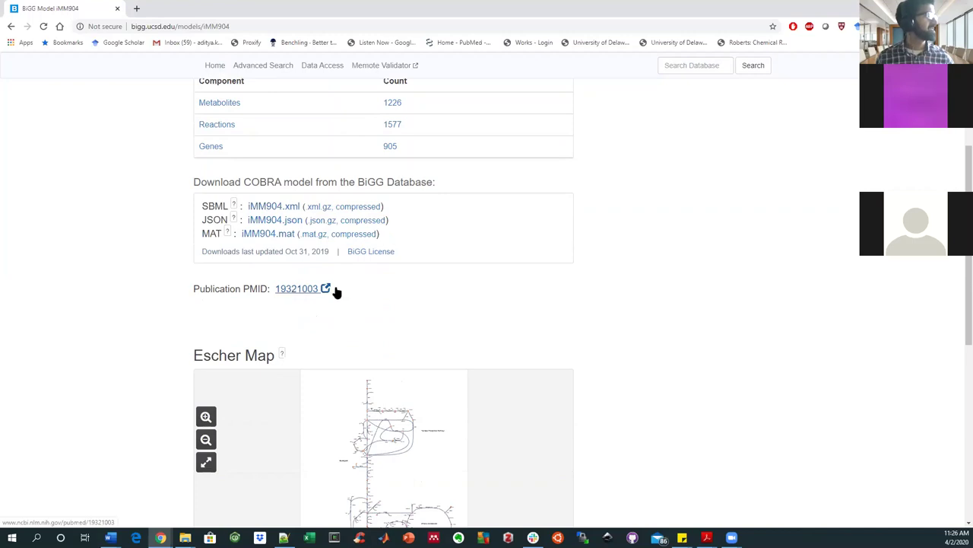
pyautogui.scroll(-4, 384, 293)
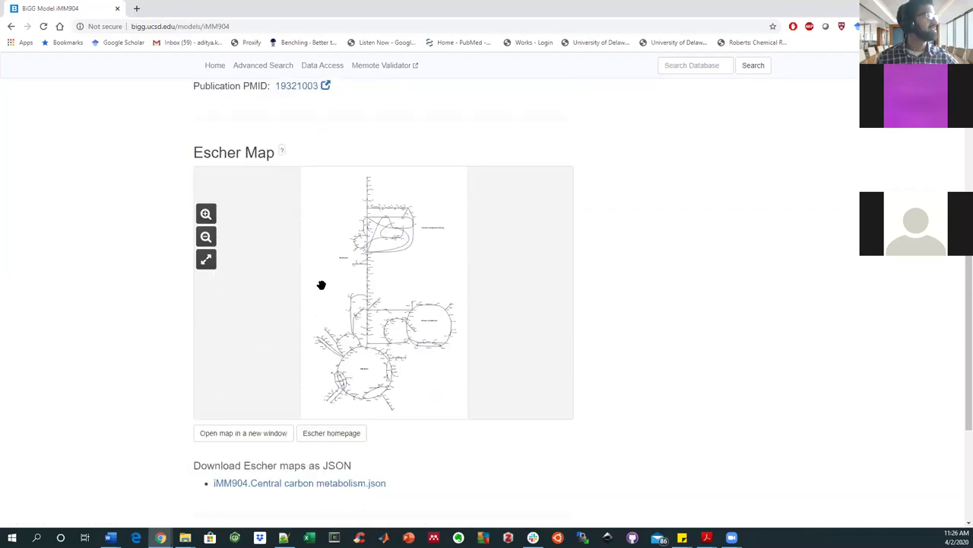
# Step: Examine the glycolysis and pentose phosphate pathway reactions up close in the iMM904 Escher map
pyautogui.click(206, 214)
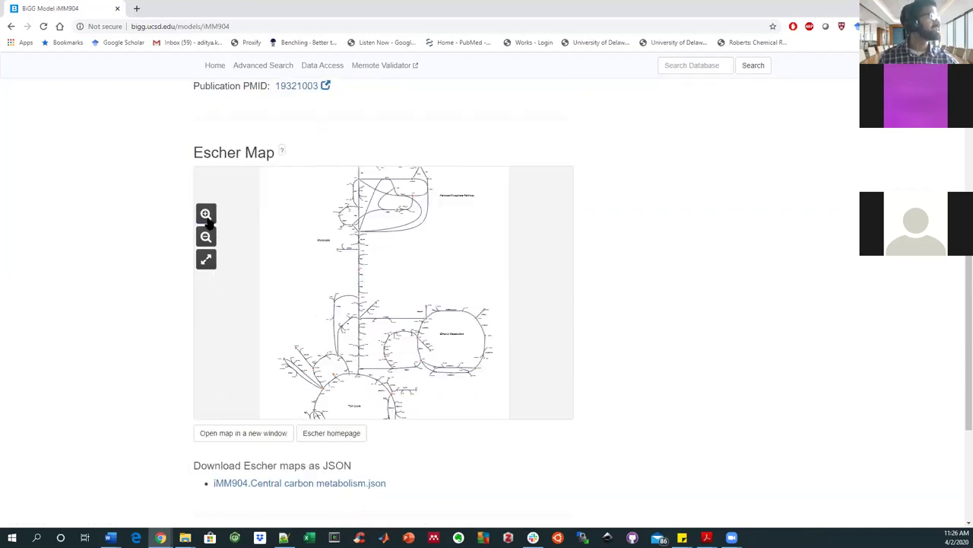
pyautogui.click(206, 214)
pyautogui.moveTo(419, 271); pyautogui.dragTo(405, 397)
pyautogui.scroll(2, 480, 365)
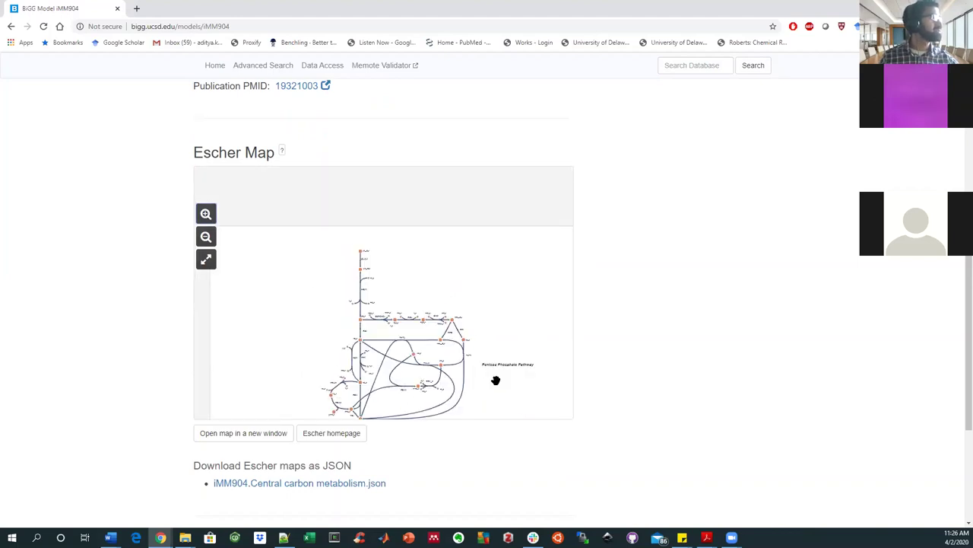
pyautogui.scroll(-1, 396, 327)
pyautogui.click(205, 214)
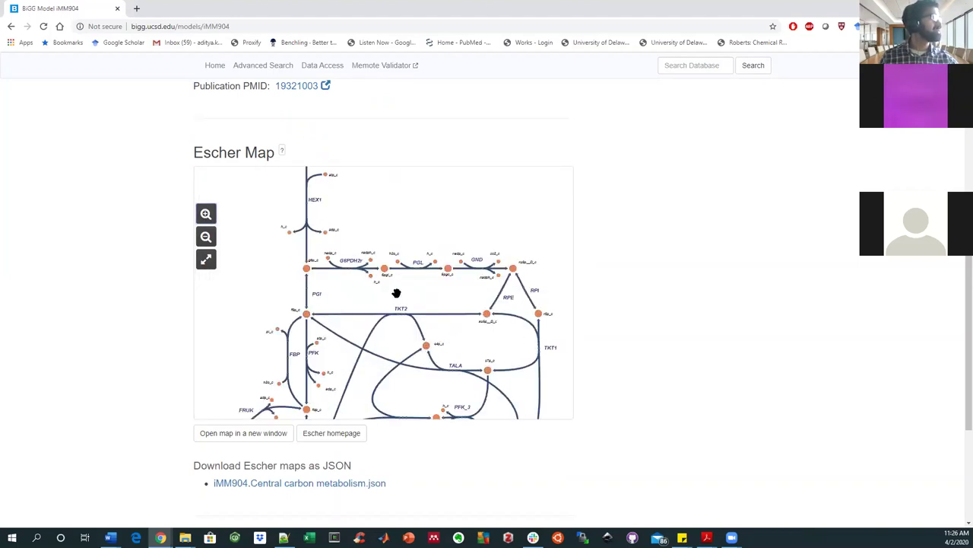
pyautogui.scroll(2, 456, 365)
pyautogui.moveTo(462, 381); pyautogui.dragTo(449, 313)
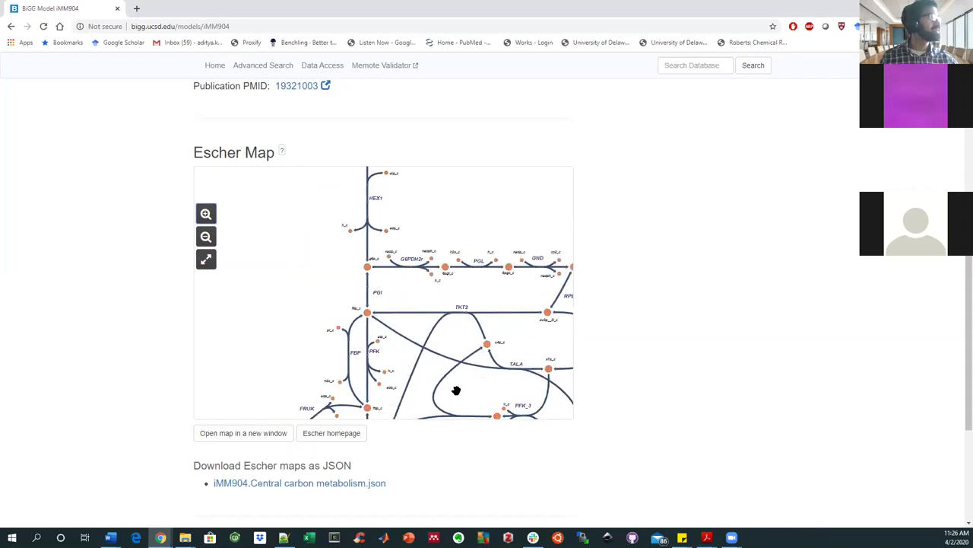
pyautogui.scroll(-3, 380, 281)
pyautogui.scroll(4, 494, 289)
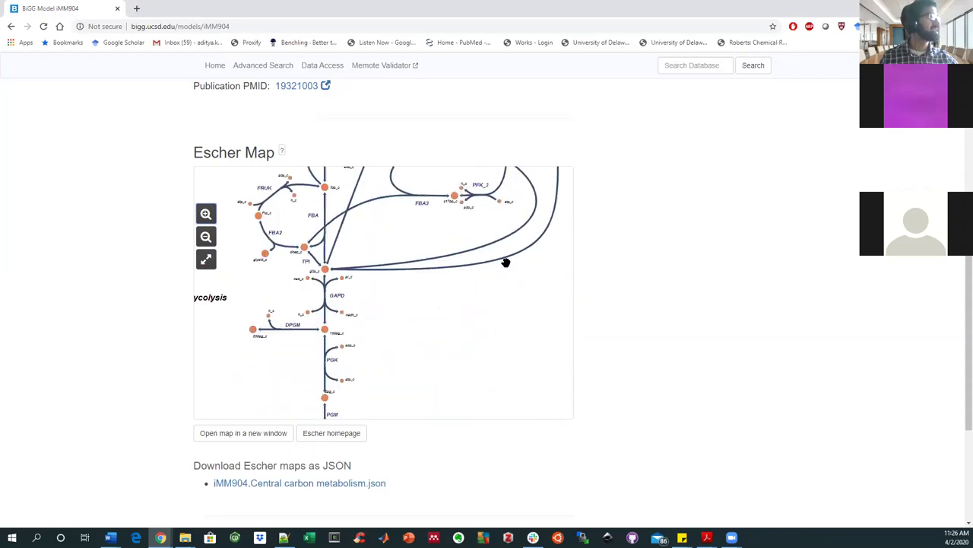
# Step: Follow the Escher map from lower glycolysis through the pyruvate reactions to the Ethanol Metabolism loop
pyautogui.scroll(4, 504, 261)
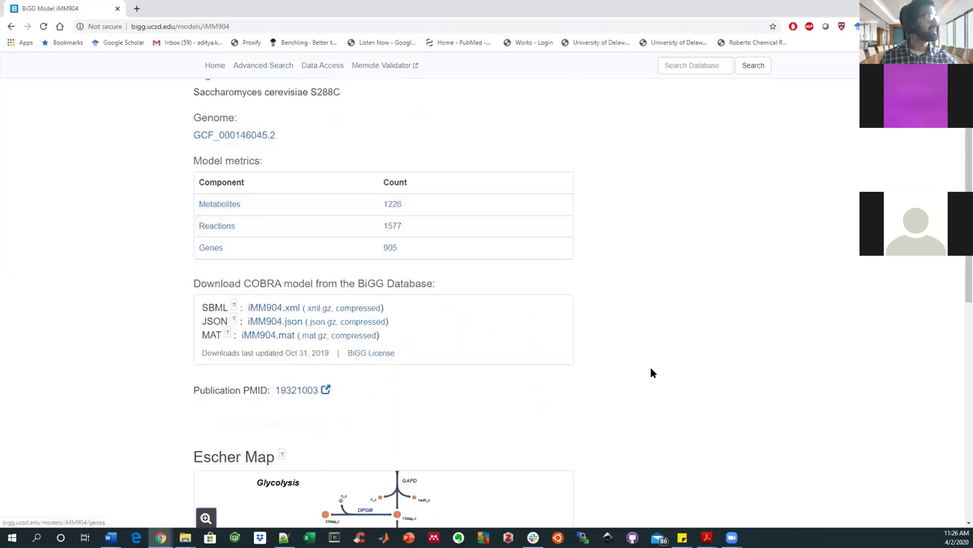
pyautogui.scroll(-6, 651, 364)
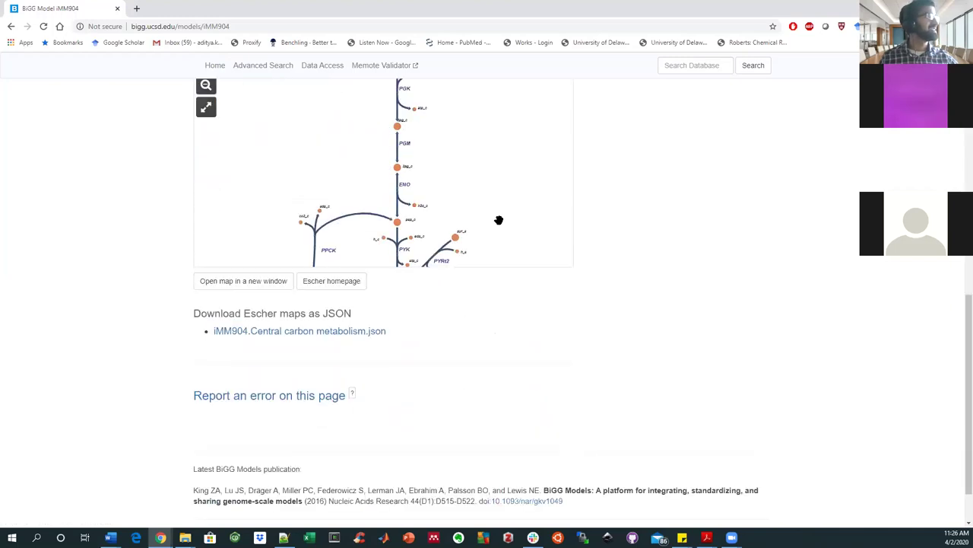
pyautogui.scroll(2, 514, 274)
pyautogui.scroll(3, 463, 172)
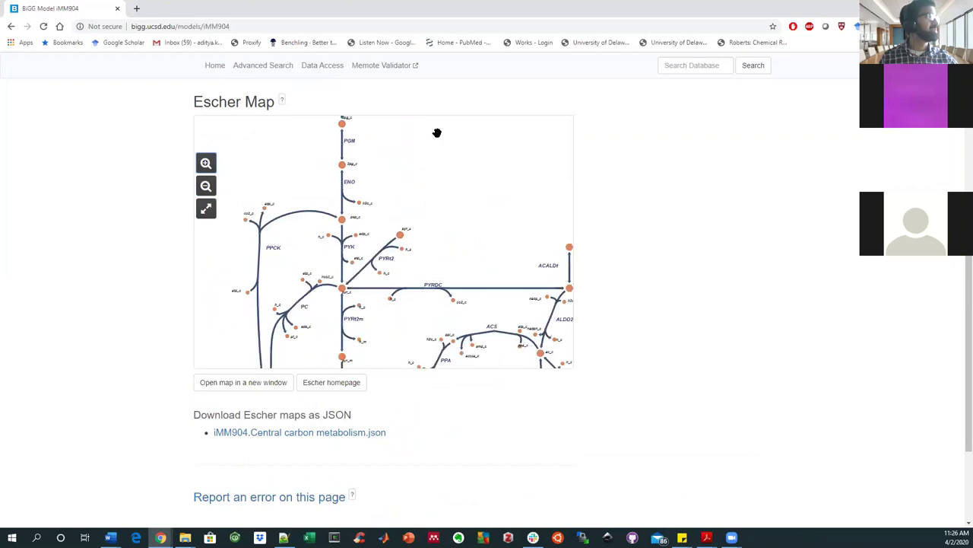
pyautogui.moveTo(476, 241); pyautogui.dragTo(399, 165)
pyautogui.moveTo(541, 276); pyautogui.dragTo(401, 202)
pyautogui.moveTo(469, 210); pyautogui.dragTo(403, 263)
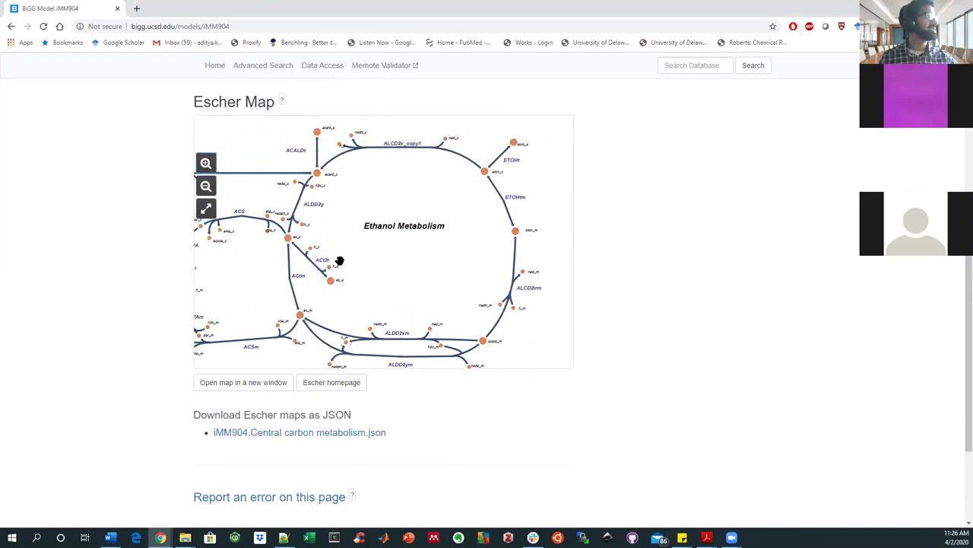
pyautogui.moveTo(340, 261); pyautogui.dragTo(458, 265)
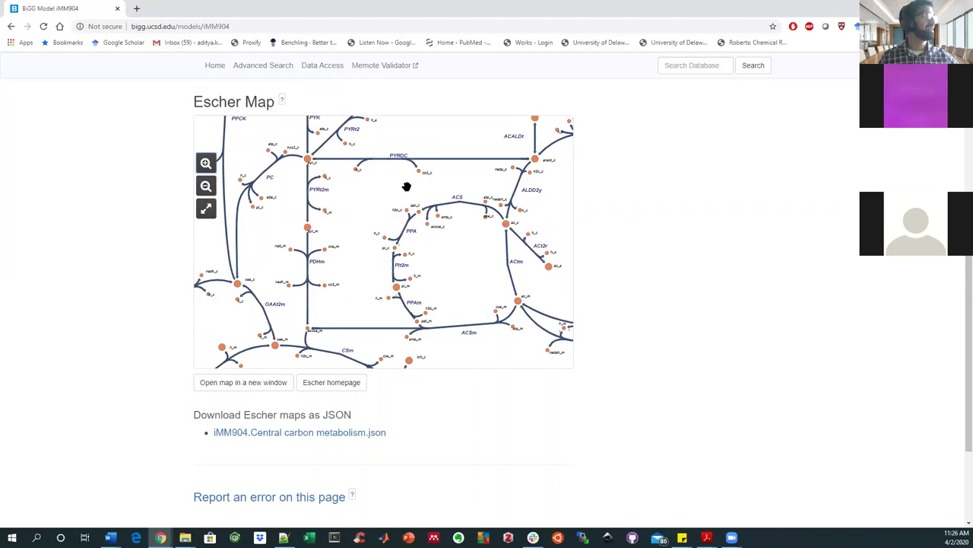
# Step: Examine the reactions around the TCA Cycle in the Escher map
pyautogui.scroll(-3, 383, 285)
pyautogui.scroll(-3, 395, 267)
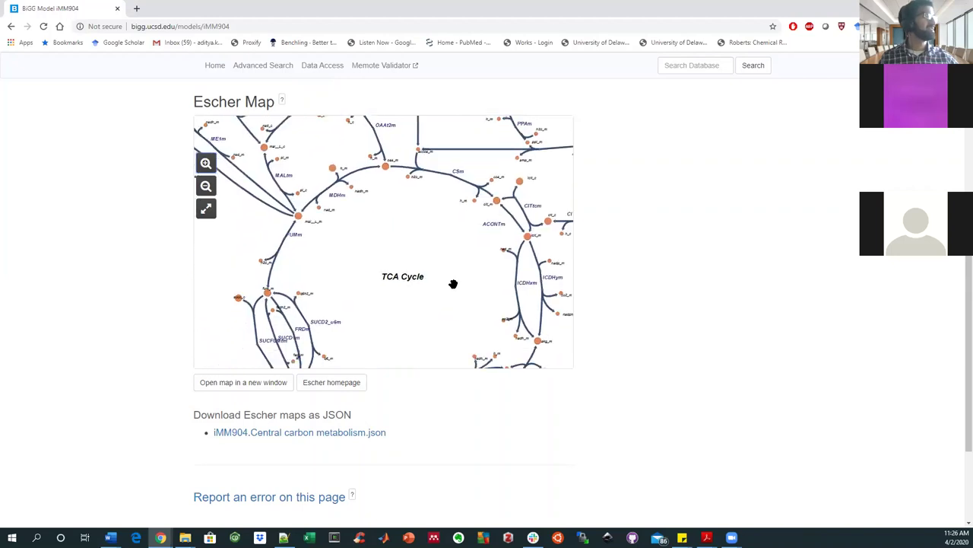
pyautogui.scroll(-3, 449, 228)
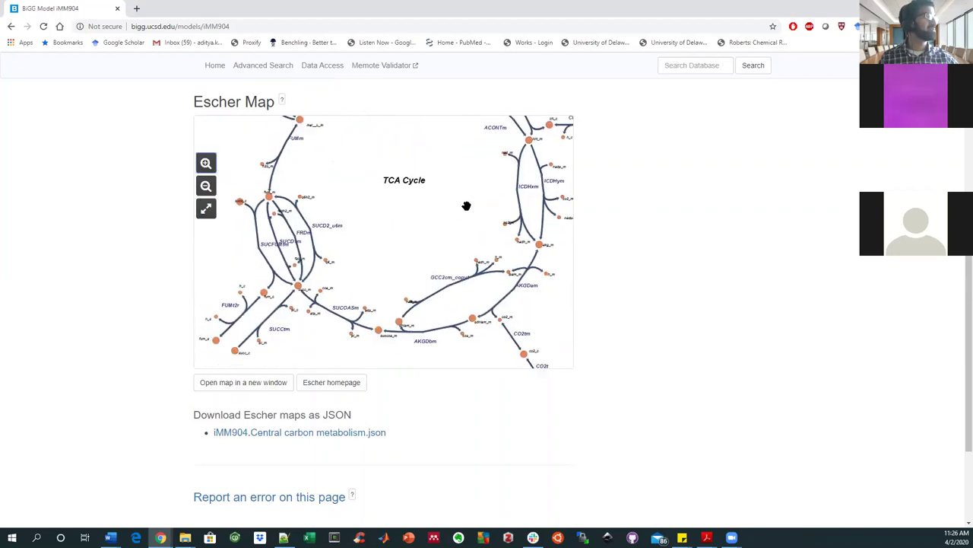
# Step: Survey how glycolysis, ethanol metabolism and the TCA cycle connect in a wider view of the Escher map
pyautogui.click(206, 187)
pyautogui.click(206, 187)
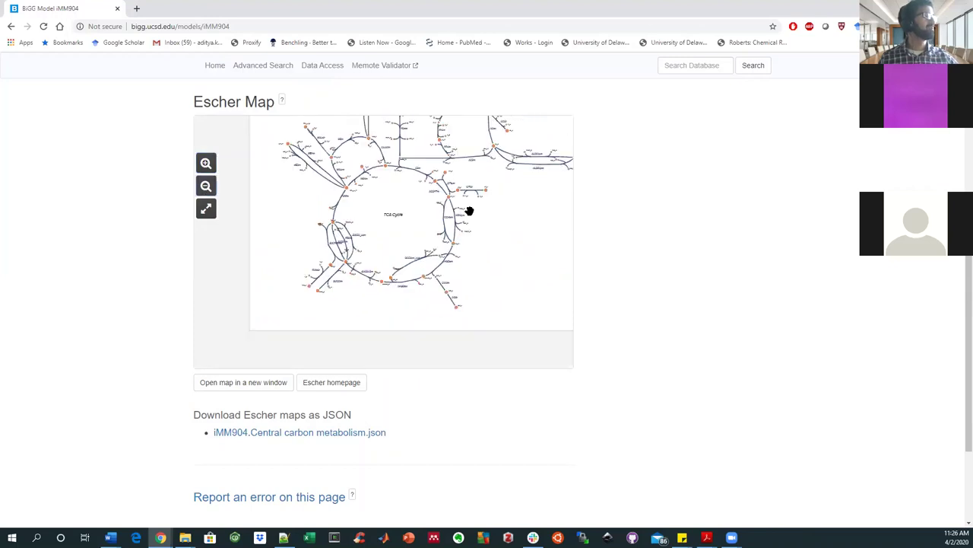
pyautogui.moveTo(398, 195); pyautogui.dragTo(390, 327)
pyautogui.moveTo(462, 145); pyautogui.dragTo(428, 267)
pyautogui.moveTo(420, 188); pyautogui.dragTo(421, 142)
pyautogui.scroll(-4, 423, 183)
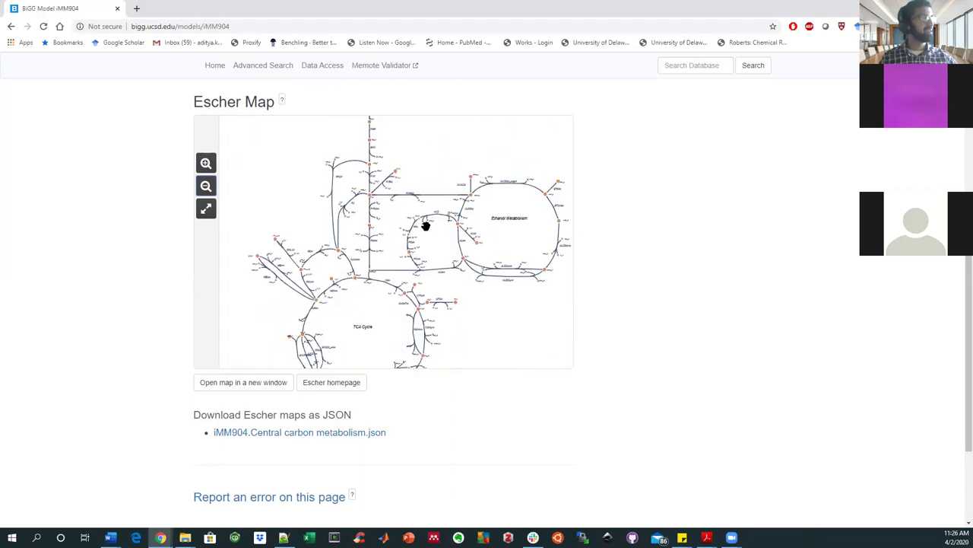
pyautogui.scroll(-1, 438, 183)
pyautogui.scroll(4, 443, 232)
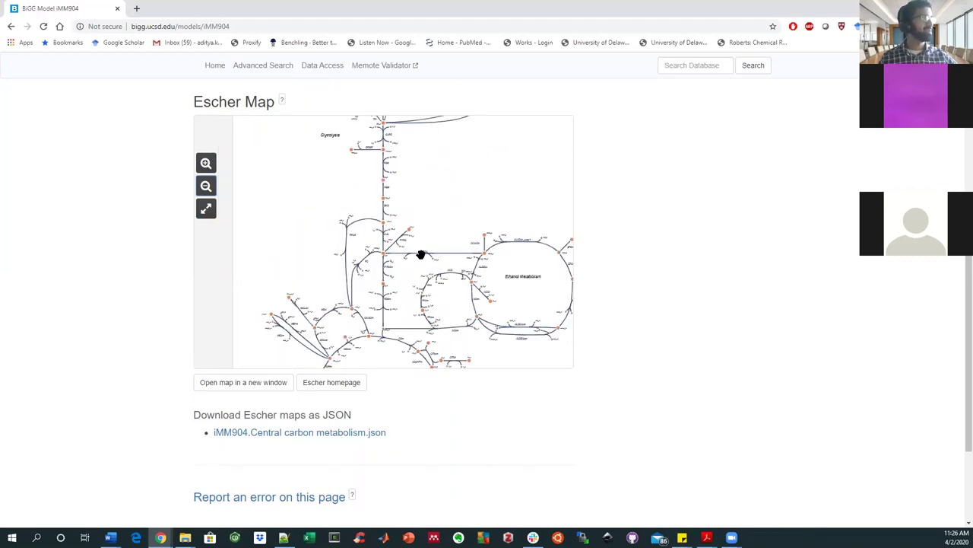
pyautogui.scroll(3, 421, 254)
pyautogui.scroll(-2, 154, 228)
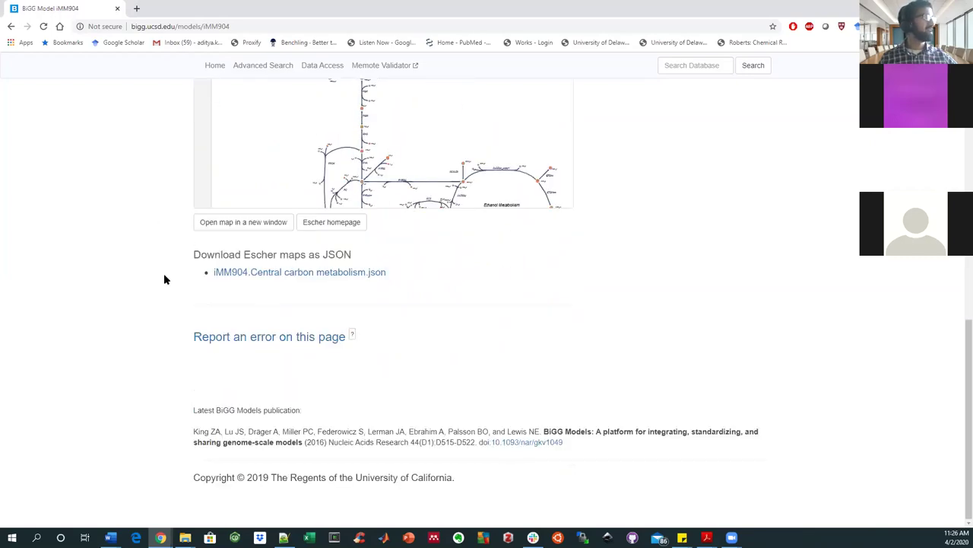
# Step: Go back from the iMM904 model page through the search results to the BiGG Models home page
pyautogui.scroll(10, 164, 278)
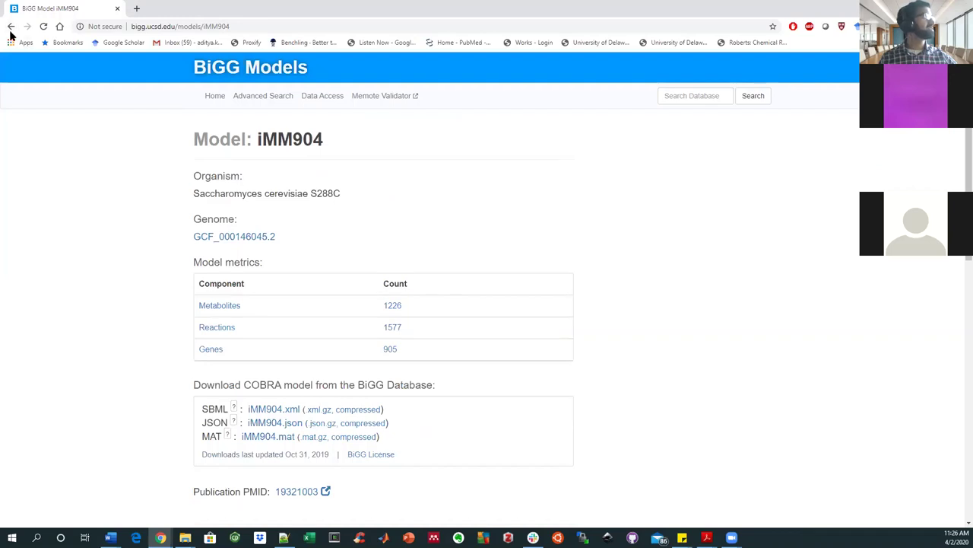
pyautogui.click(11, 29)
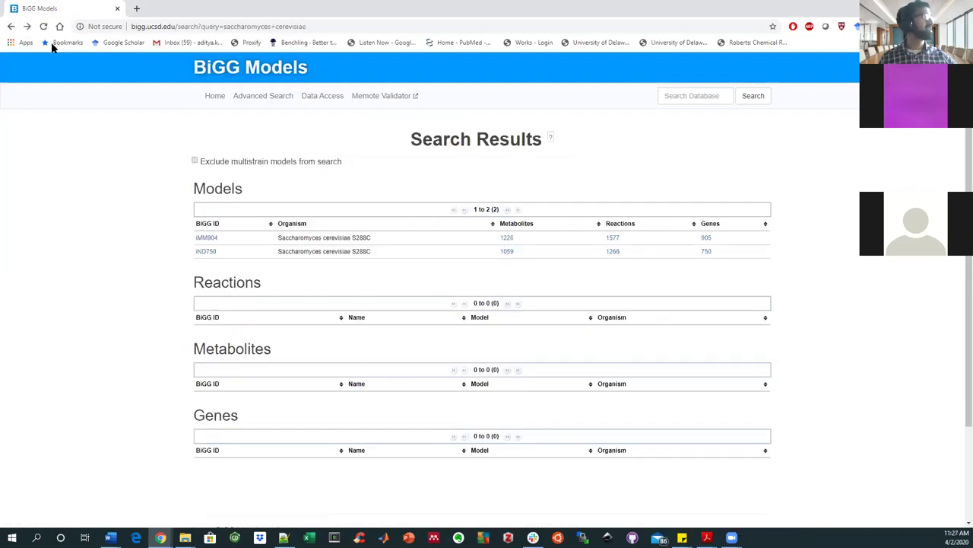
pyautogui.click(10, 29)
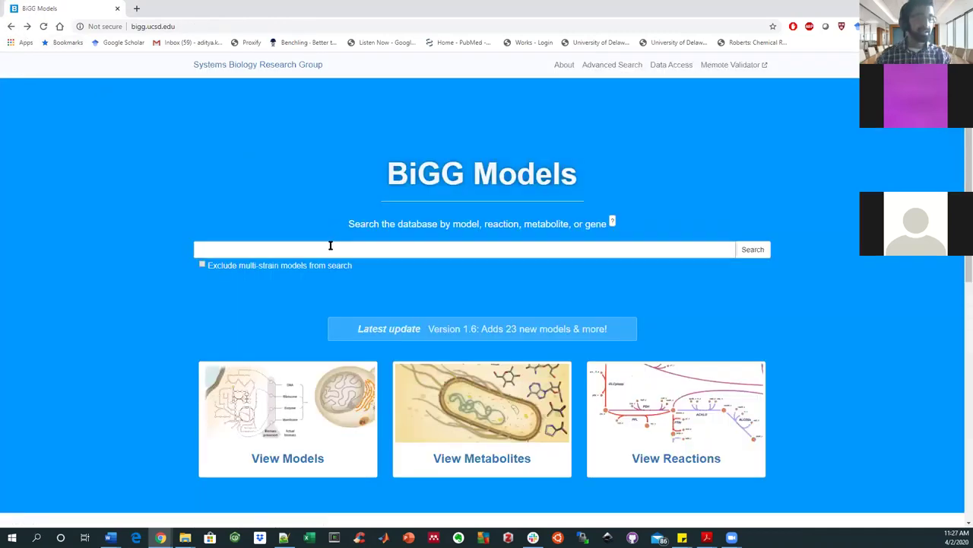
# Step: Search the BiGG Models database for "escherichia coli"
pyautogui.write('escheric')
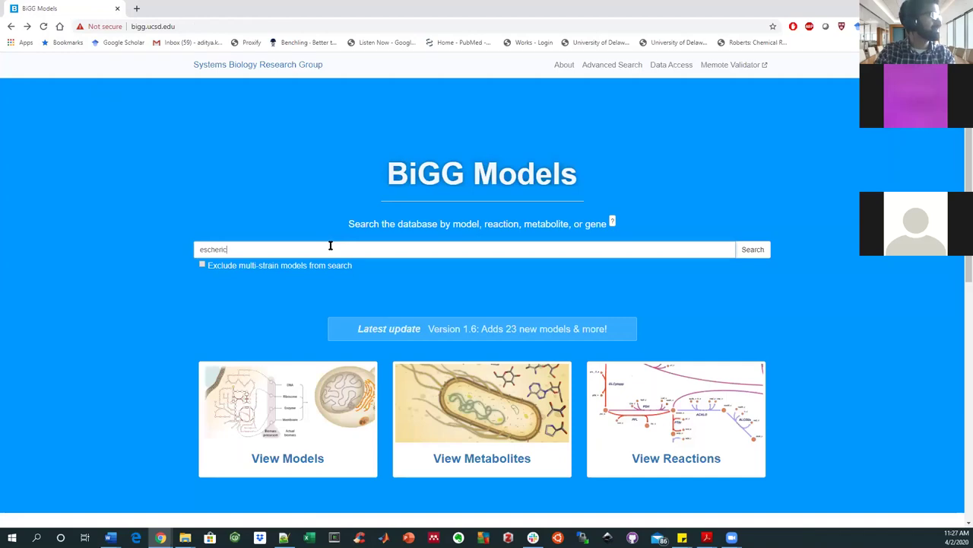
pyautogui.write('hia coli')
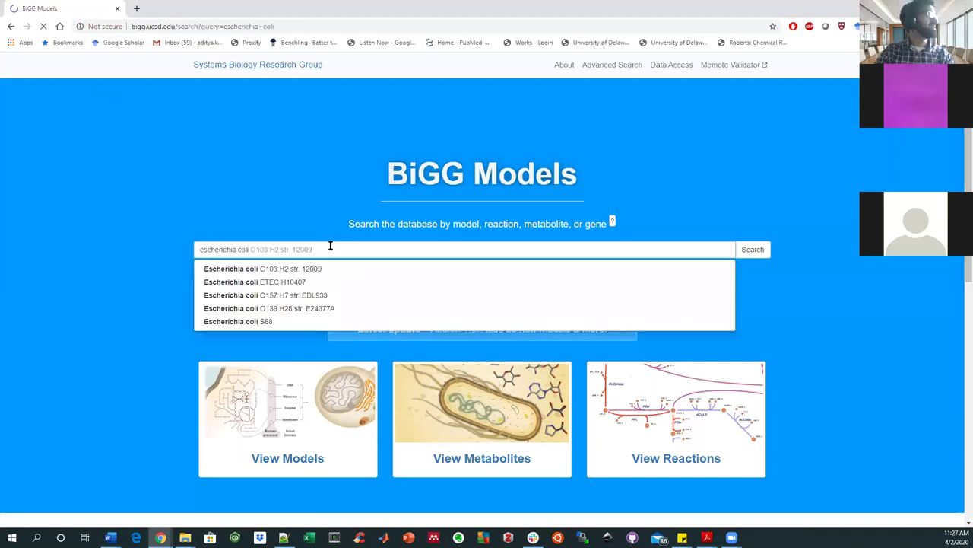
pyautogui.press('Return')
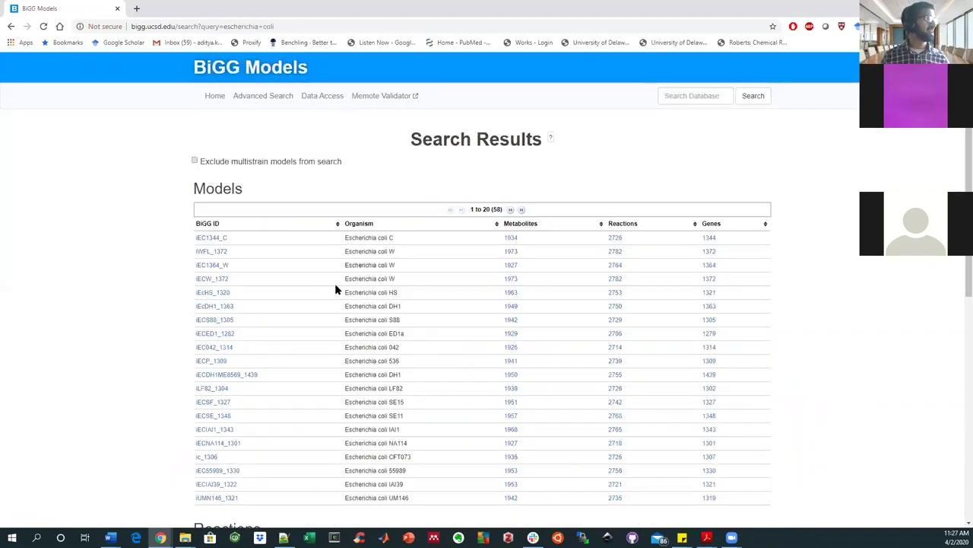
# Step: Examine the Escherichia coli strains listed under Models and the Reactions, Metabolites and Genes sections of the search results
pyautogui.scroll(-2, 335, 289)
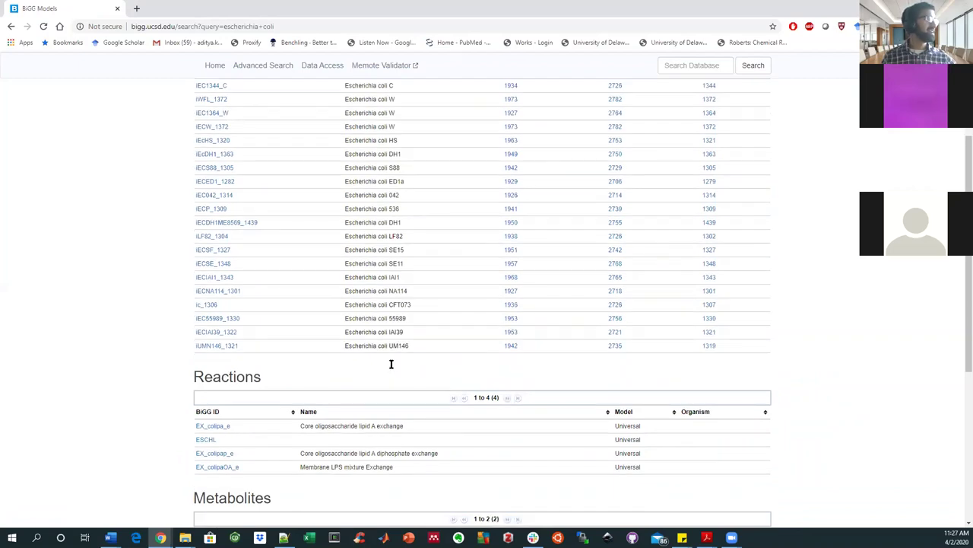
pyautogui.scroll(1, 389, 357)
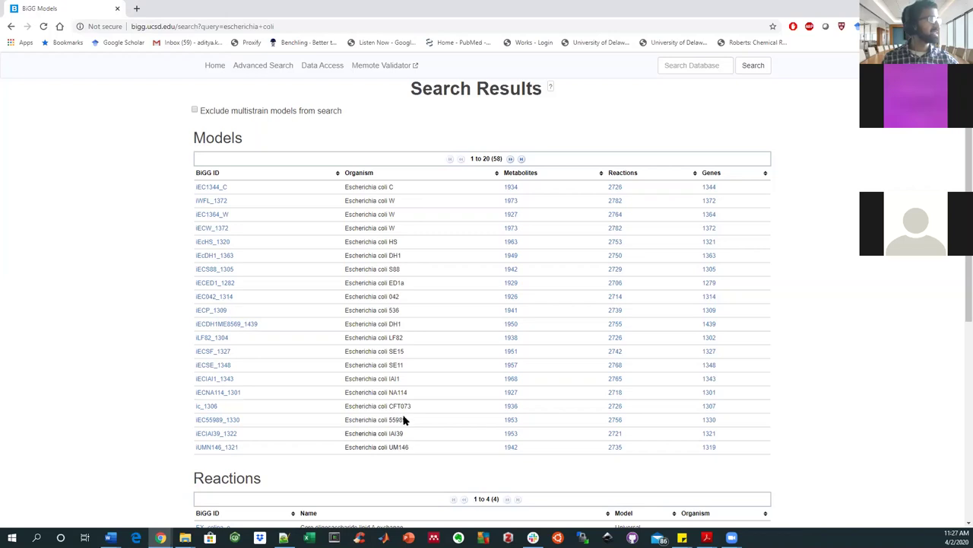
pyautogui.click(393, 201)
pyautogui.doubleClick(394, 258)
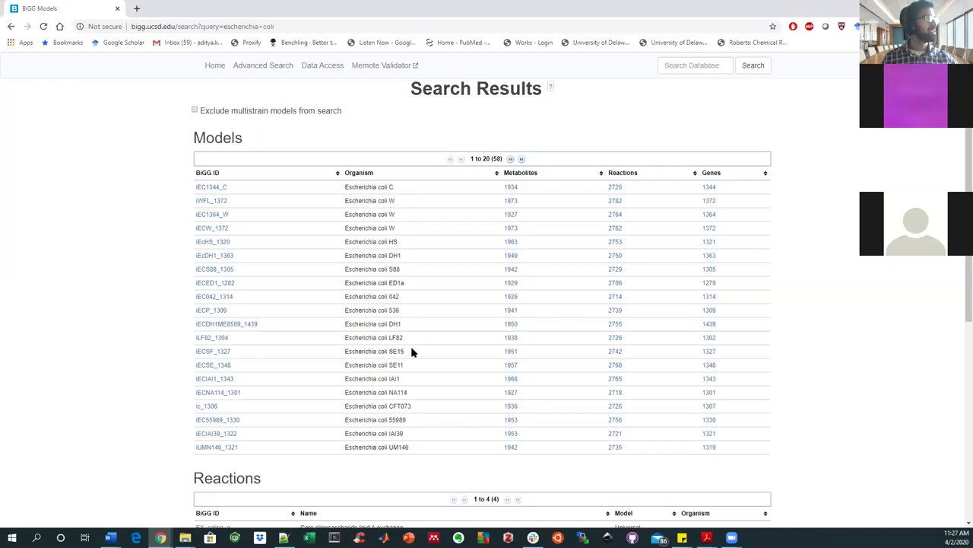
pyautogui.moveTo(398, 354); pyautogui.dragTo(389, 357)
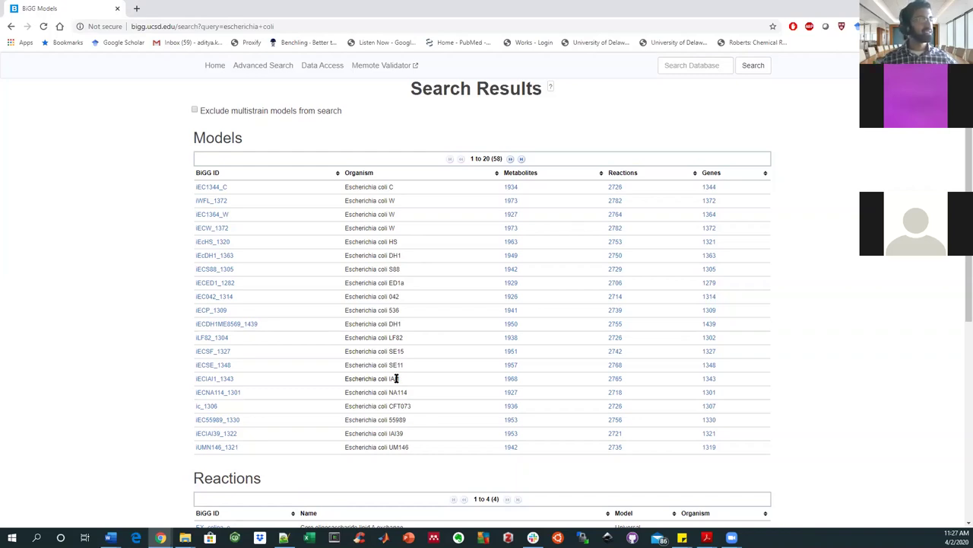
pyautogui.scroll(-3, 404, 380)
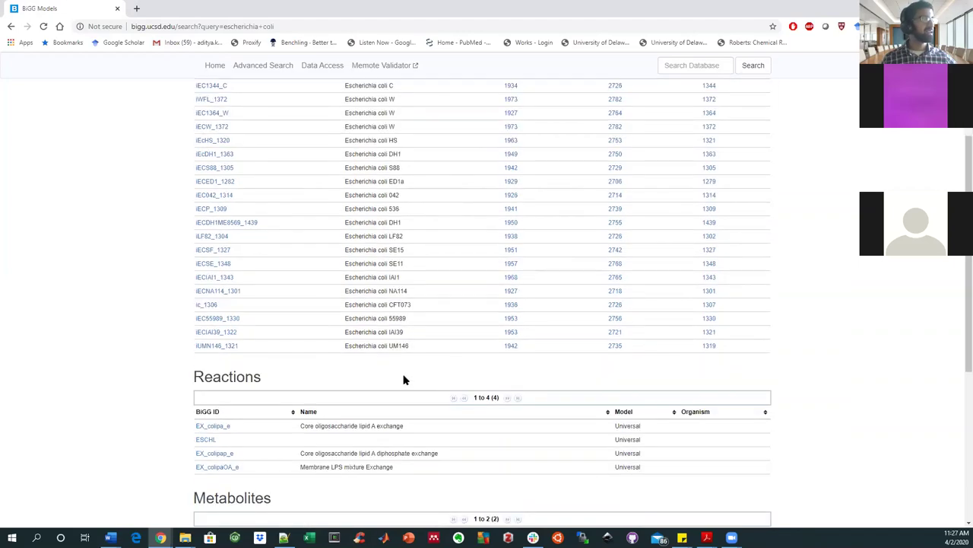
pyautogui.scroll(-2, 399, 394)
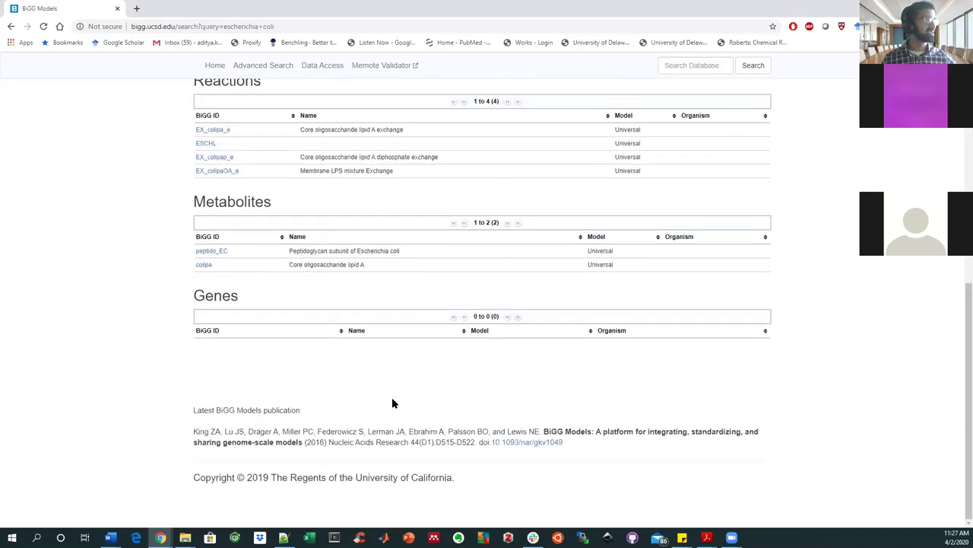
pyautogui.scroll(6, 372, 389)
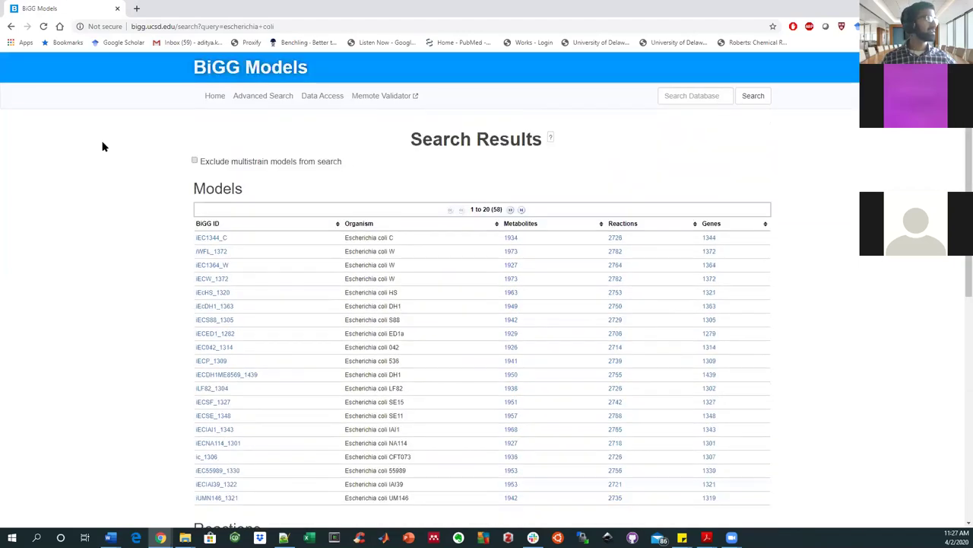
# Step: Return to the BiGG Models home page and search for the suggested organism "Mycobacterium tuberculosis H37Rv"
pyautogui.click(11, 26)
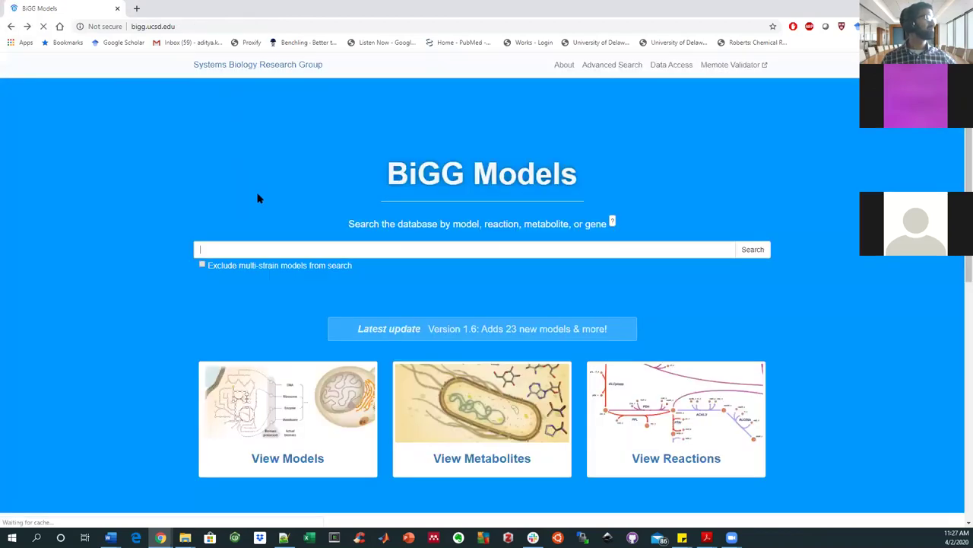
pyautogui.write('myc')
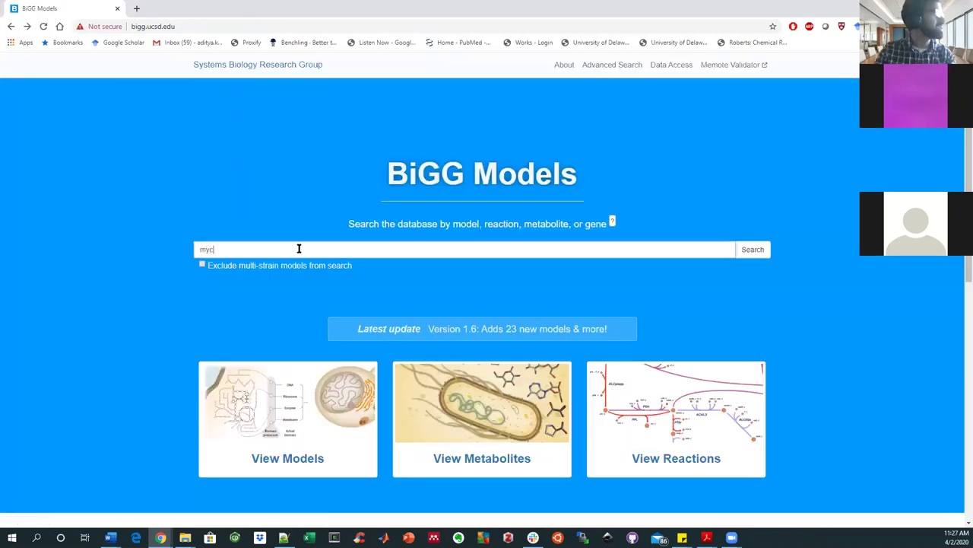
pyautogui.write('obacterium')
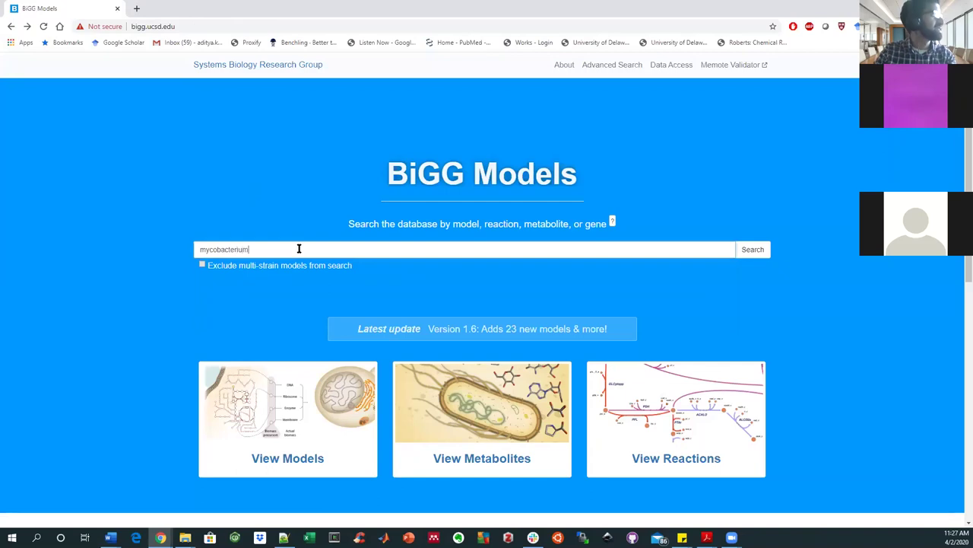
pyautogui.press('Tab')
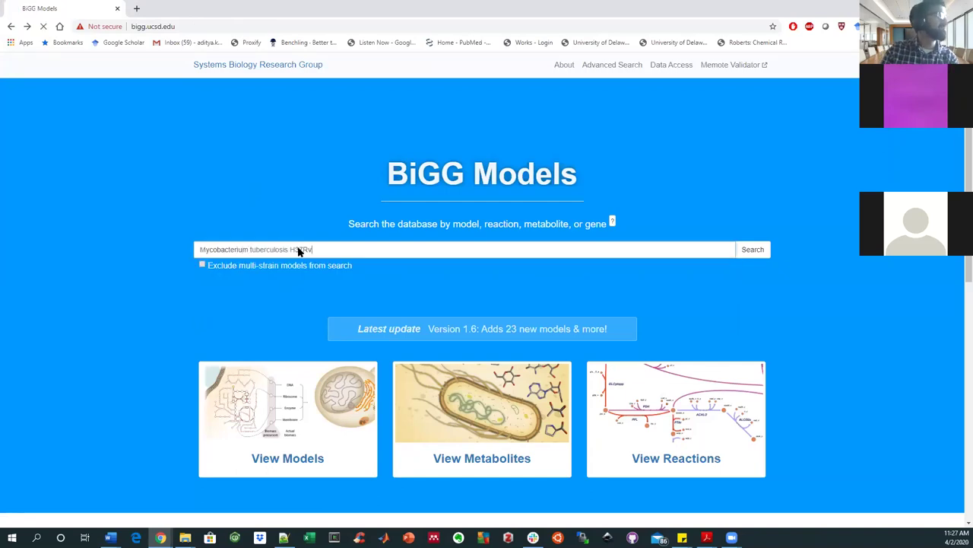
pyautogui.press('Return')
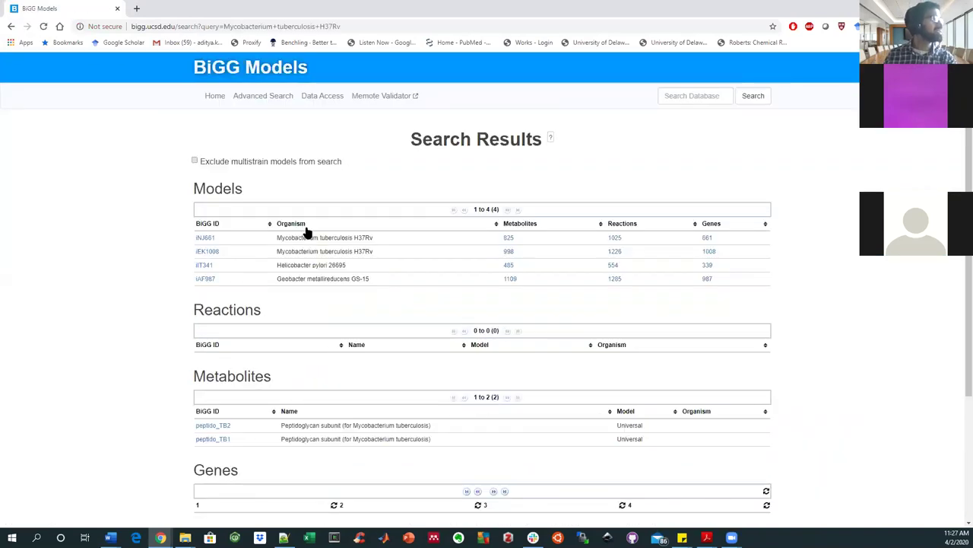